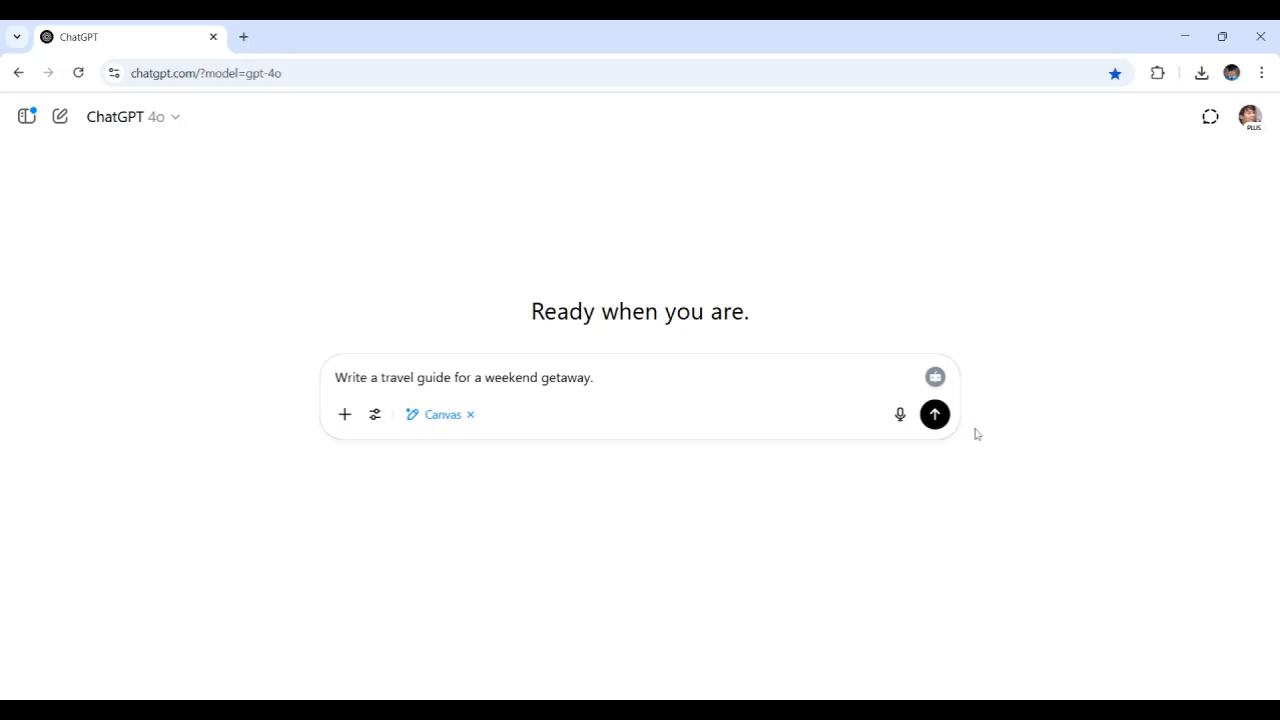
Submit the prompt "Write a travel guide for a weekend getaway." with Canvas enabled and look over the generated guide
click(935, 415)
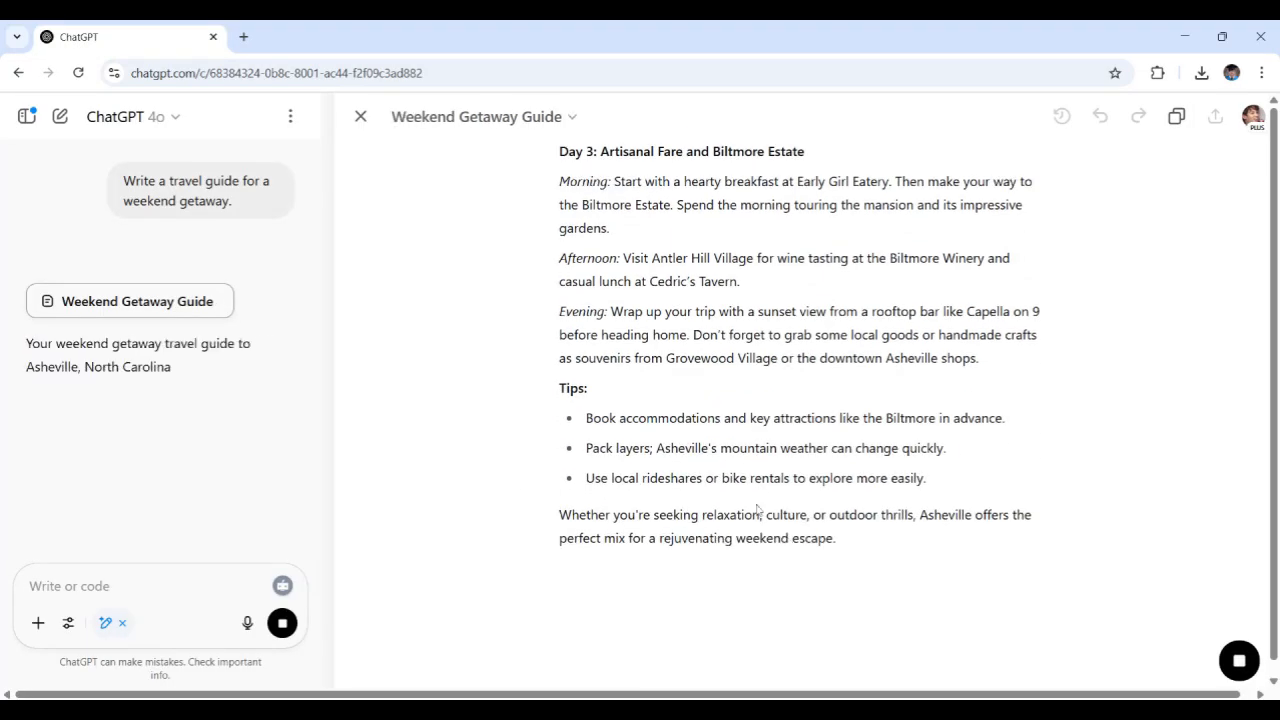
scroll(804, 398, up, 2)
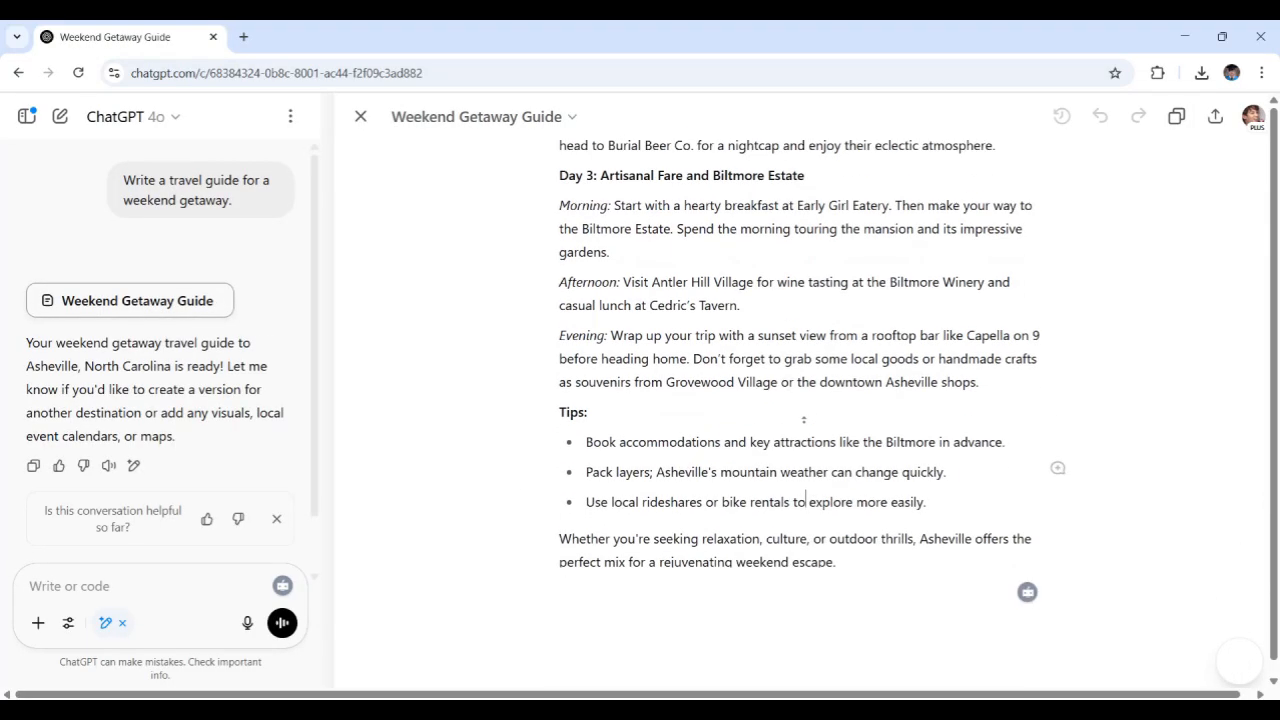
scroll(804, 398, up, 5)
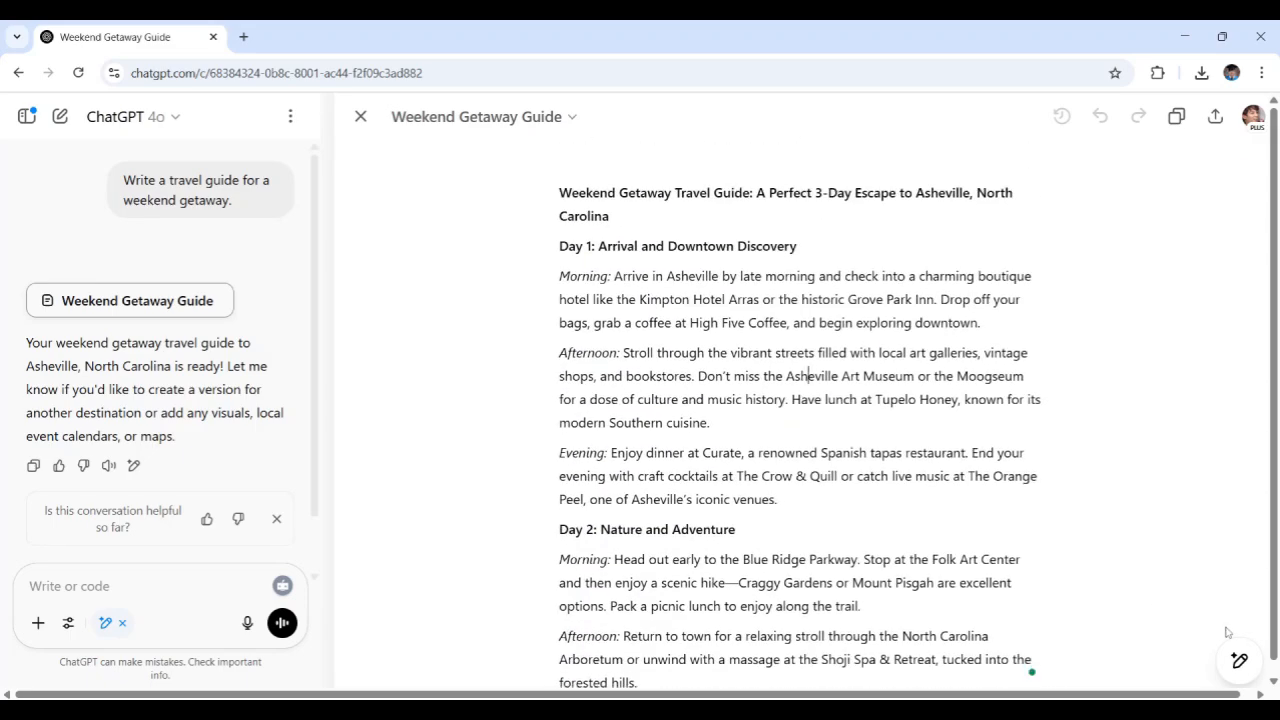
Expand the weekend getaway guide to a longer version using the canvas length adjustment
mouse_move(1239, 660)
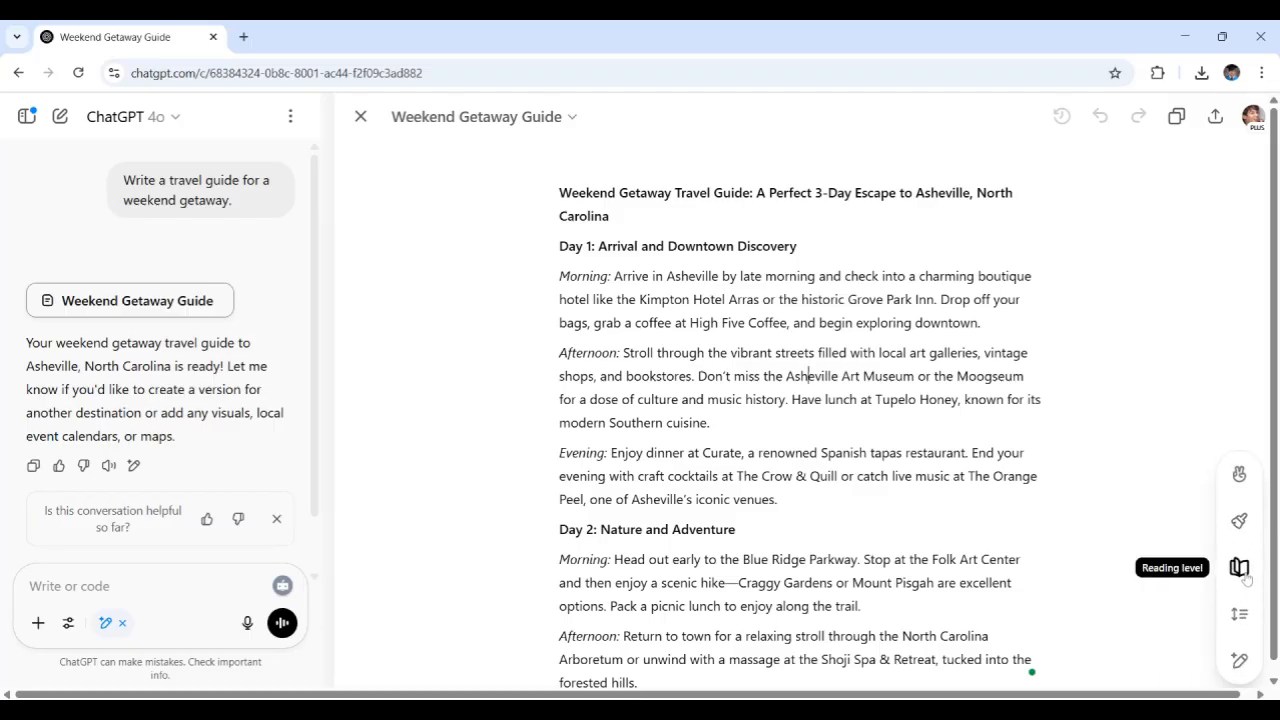
click(1239, 627)
drag(1240, 566, 1242, 518)
click(1240, 517)
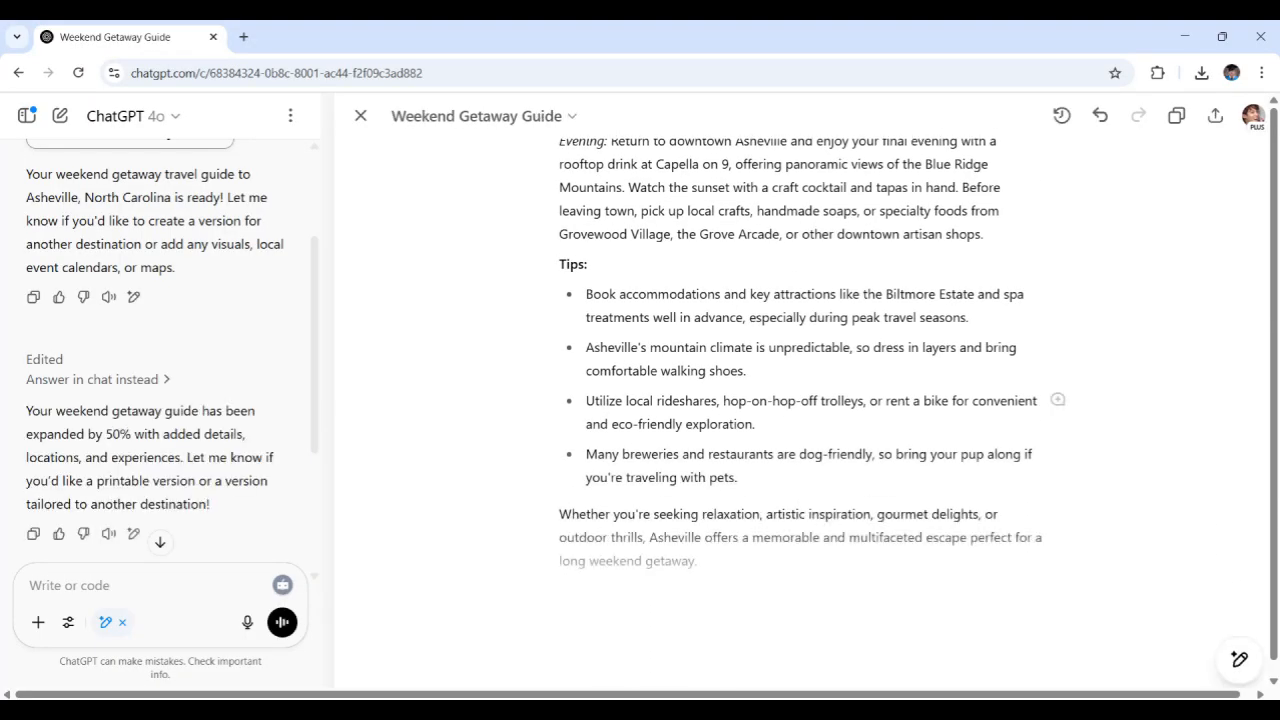
Read through the expanded guide from the closing tips to Day 1 and check the added details
scroll(772, 500, up, 9)
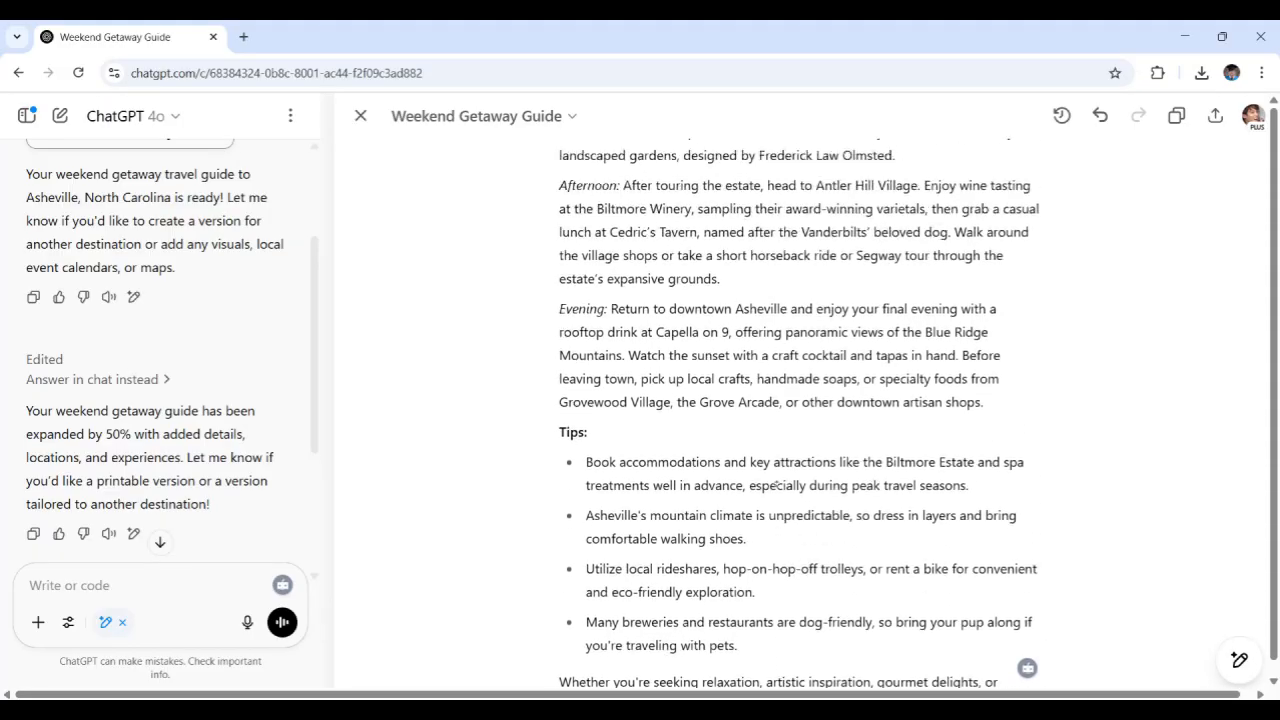
scroll(777, 464, up, 5)
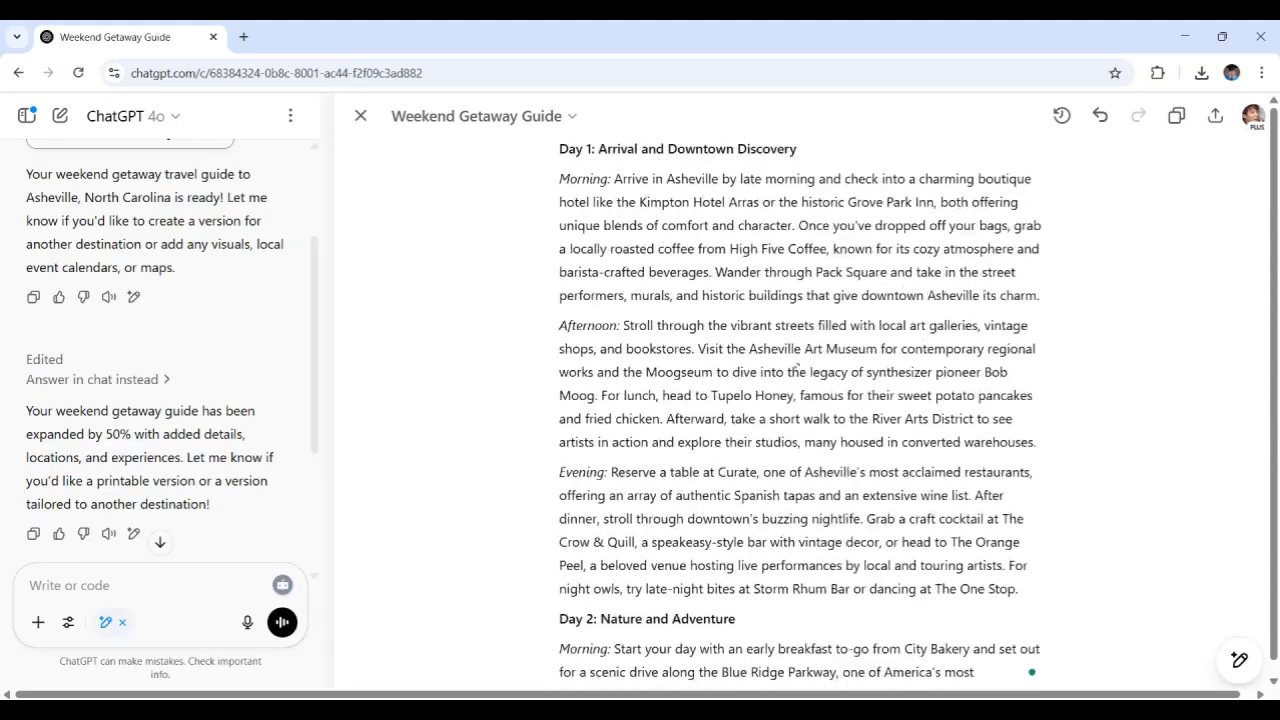
scroll(846, 372, down, 8)
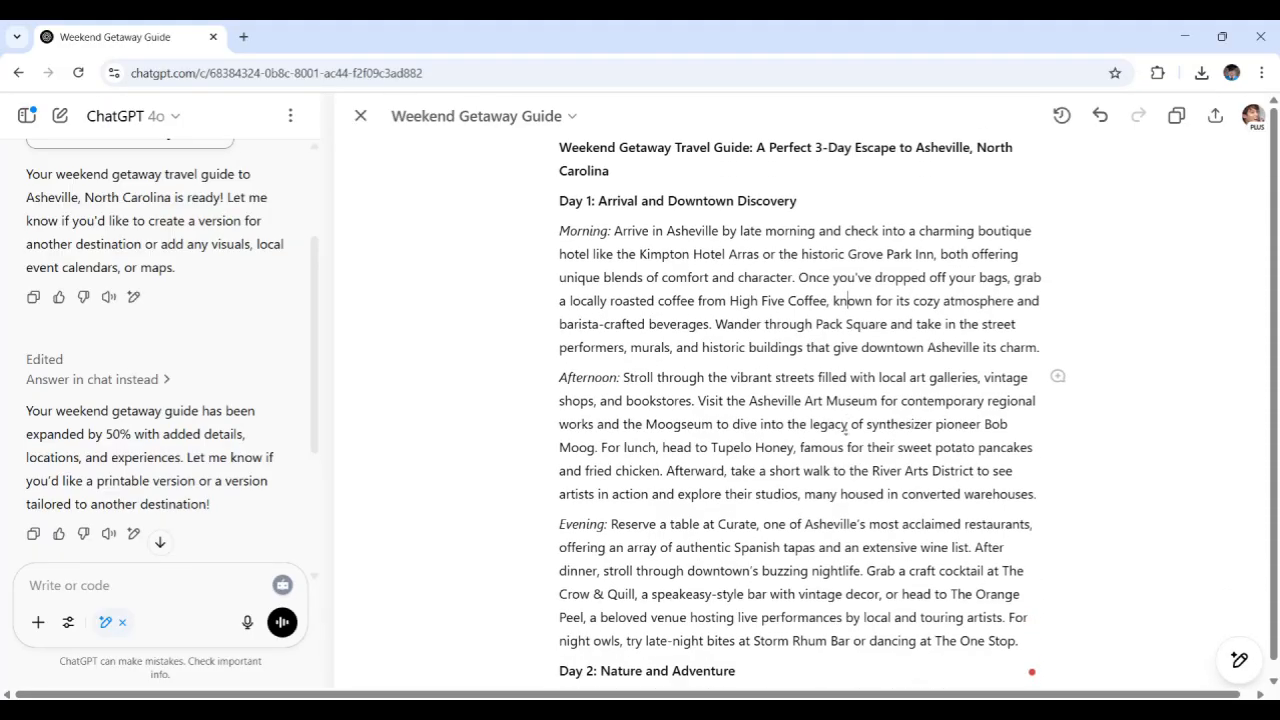
scroll(779, 455, down, 3)
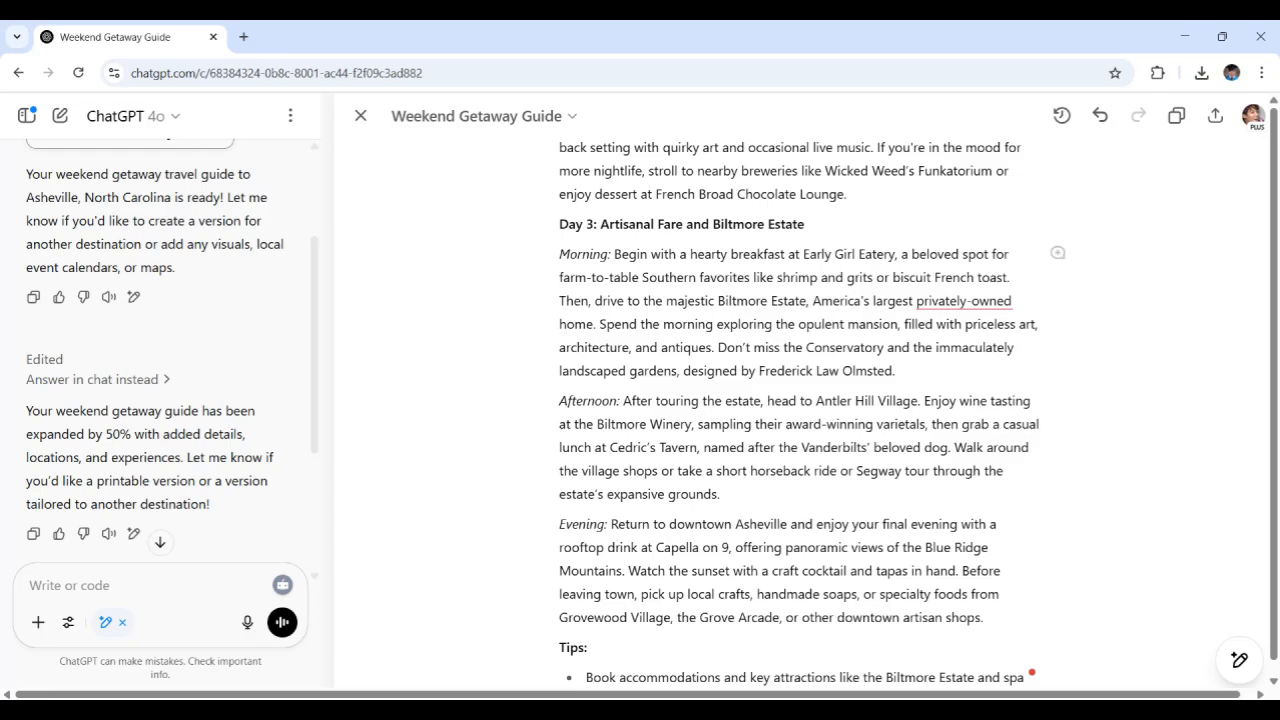
scroll(923, 250, up, 15)
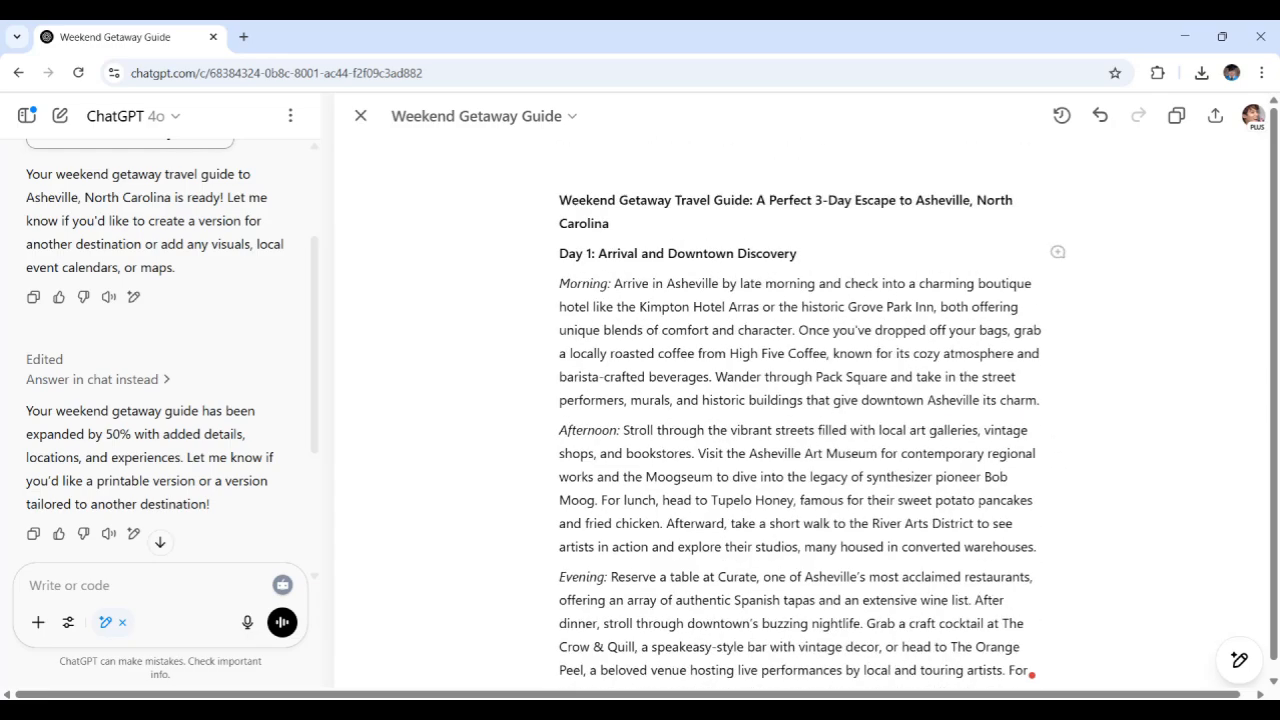
Compare the original version of the guide with the expanded one by switching back and forth between versions
click(1101, 118)
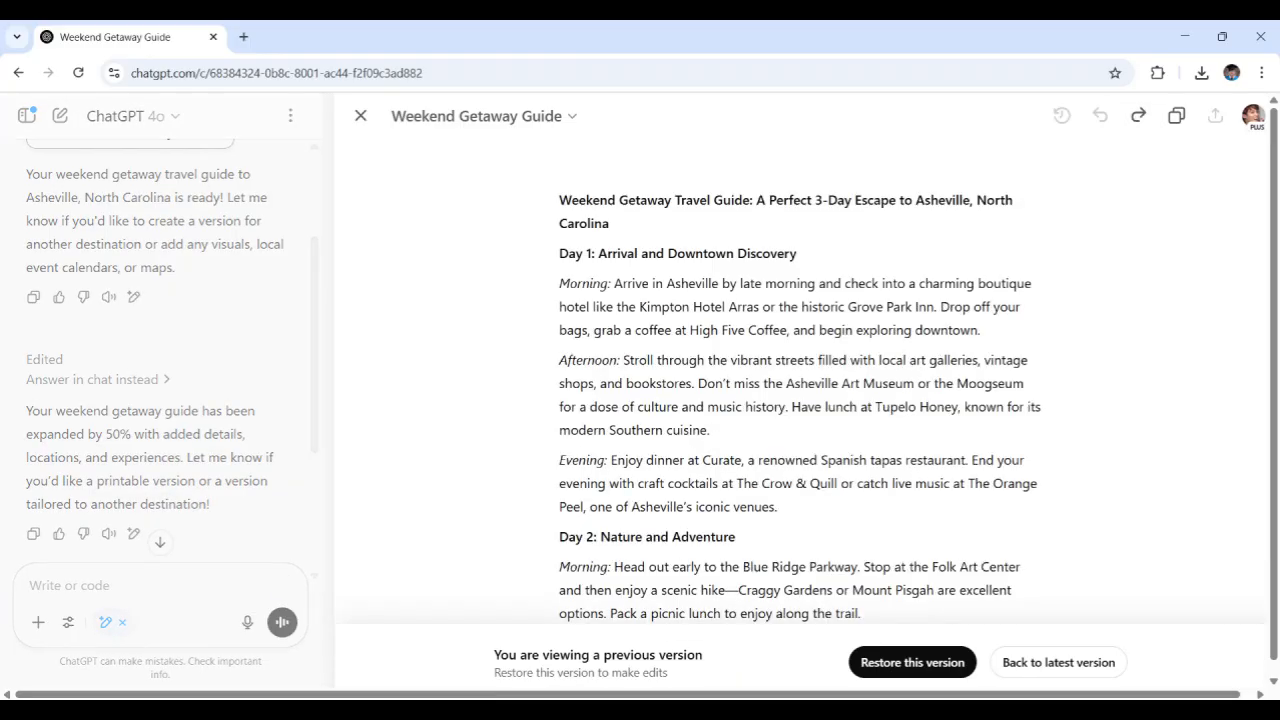
click(1139, 118)
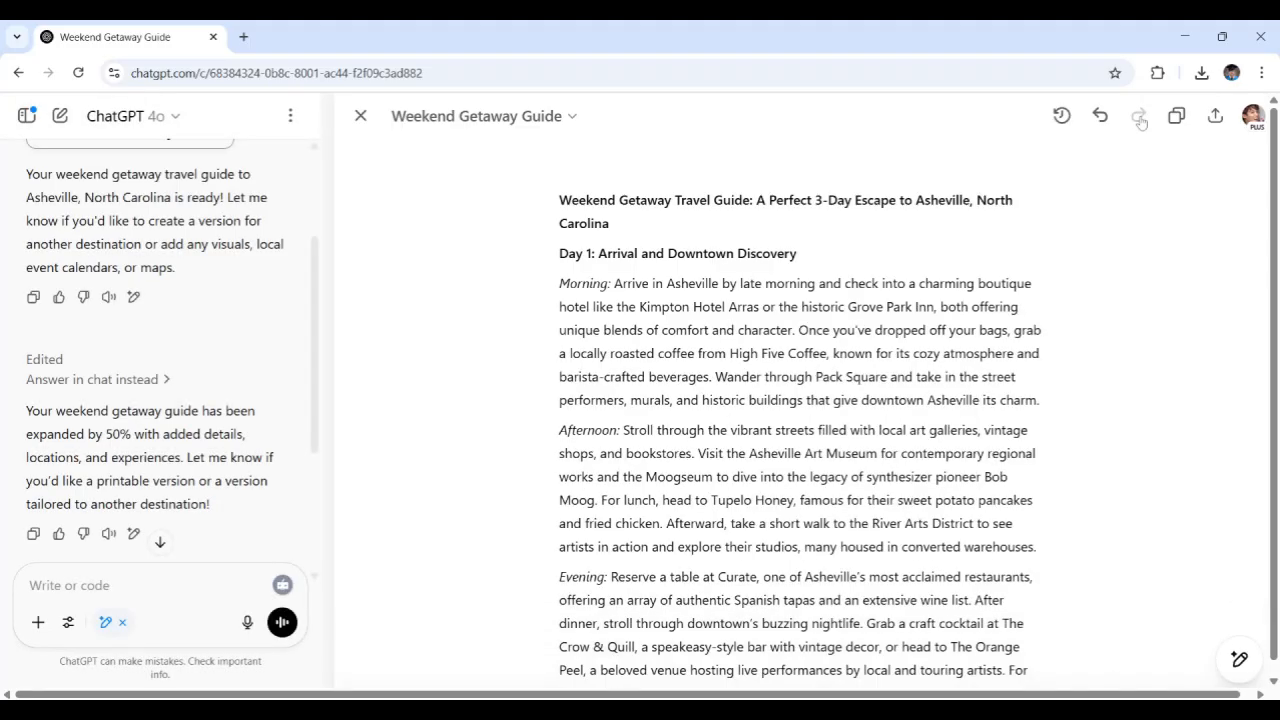
scroll(900, 400, down, 5)
scroll(900, 412, down, 1)
click(1100, 116)
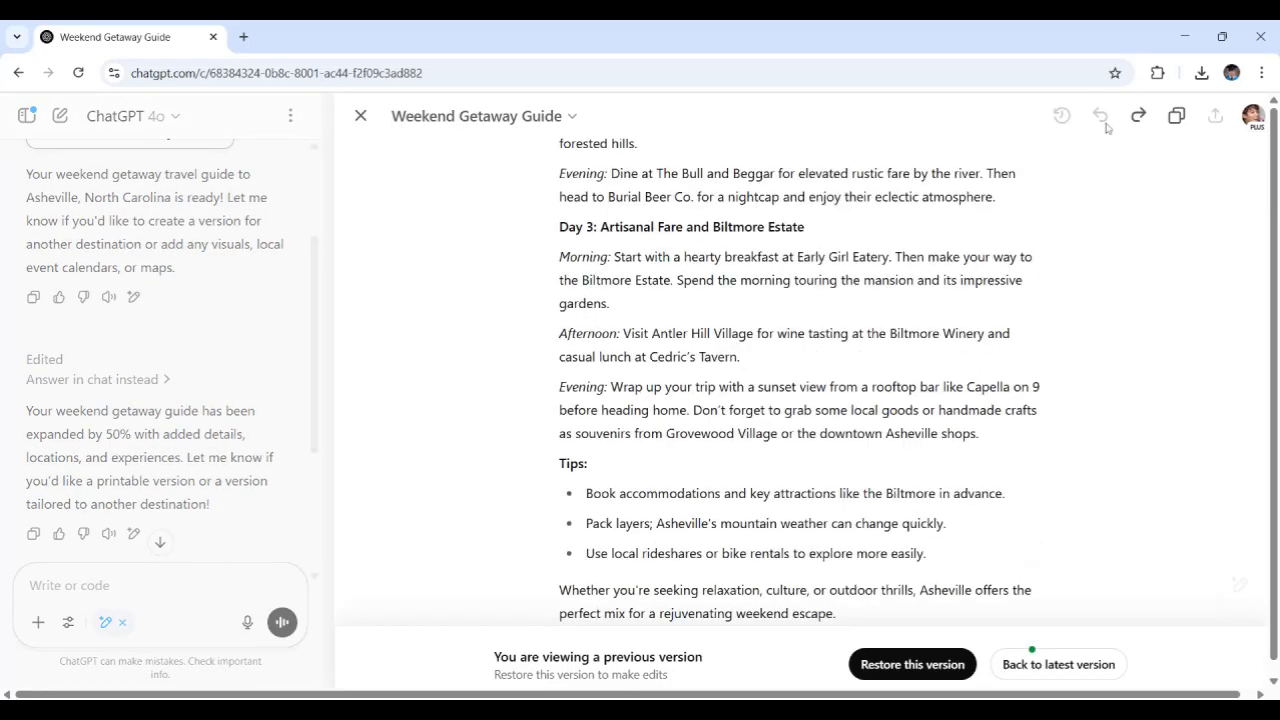
click(1138, 116)
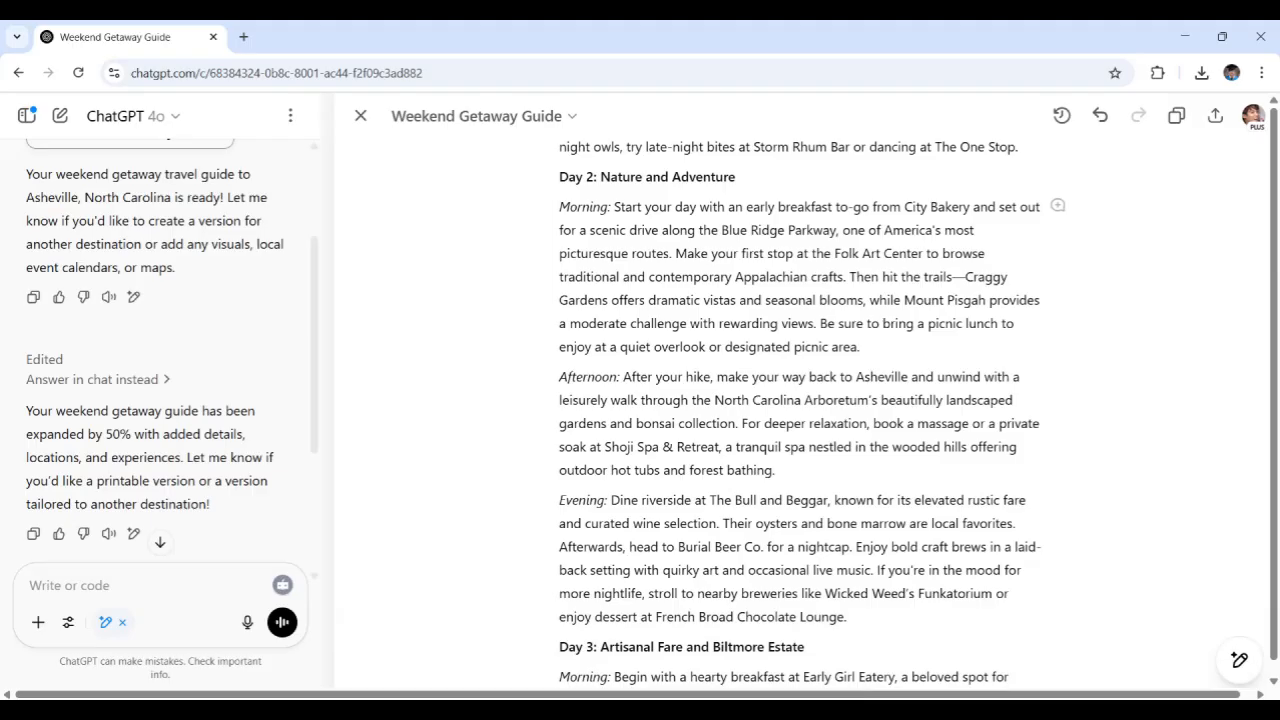
scroll(812, 413, down, 6)
scroll(812, 413, up, 3)
scroll(812, 413, down, 3)
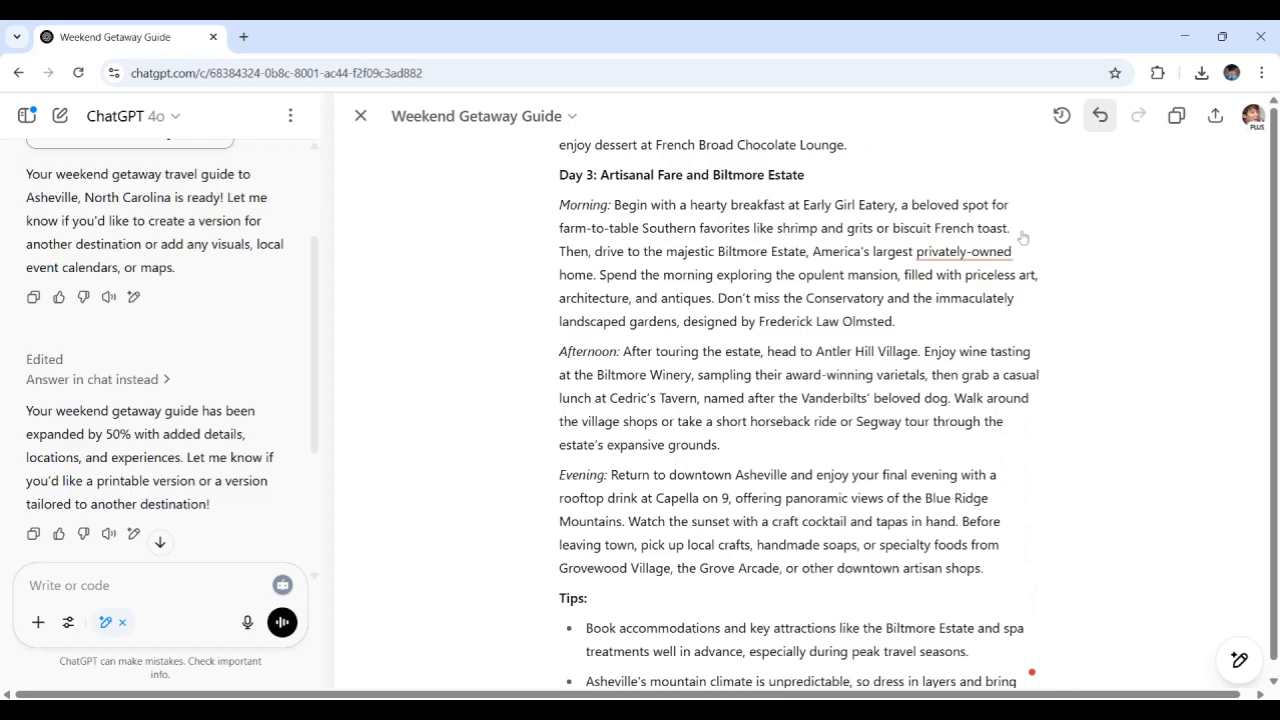
Go back to the original shorter version of the guide and restore it
click(1100, 116)
scroll(818, 258, up, 7)
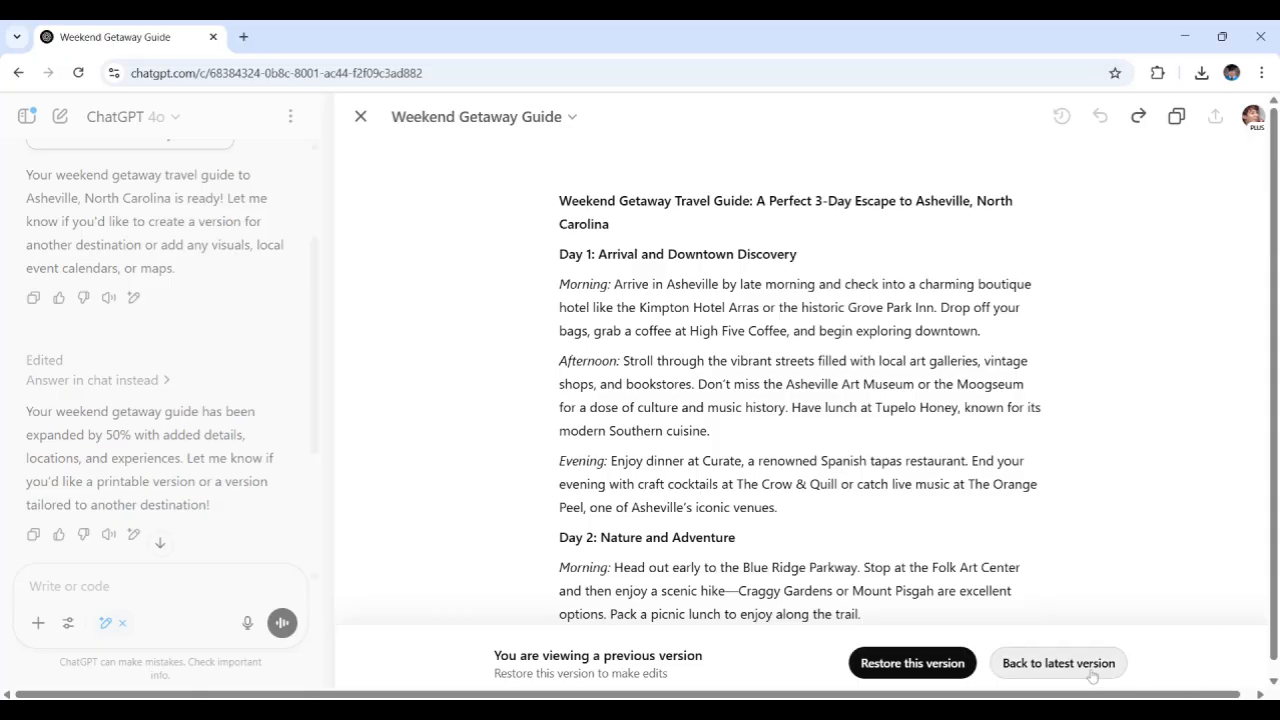
click(913, 663)
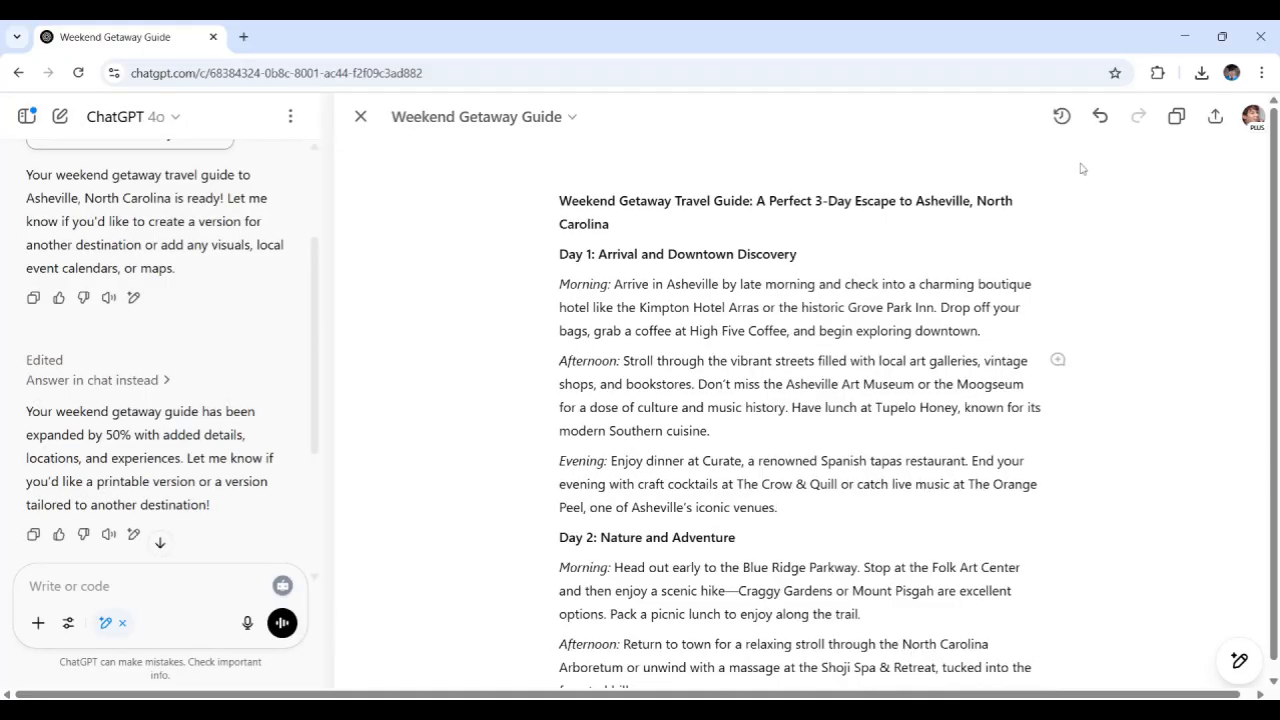
Examine the restored guide from the Day 1 section through Day 3 and the tips
click(848, 306)
scroll(837, 398, down, 1)
scroll(837, 398, down, 3)
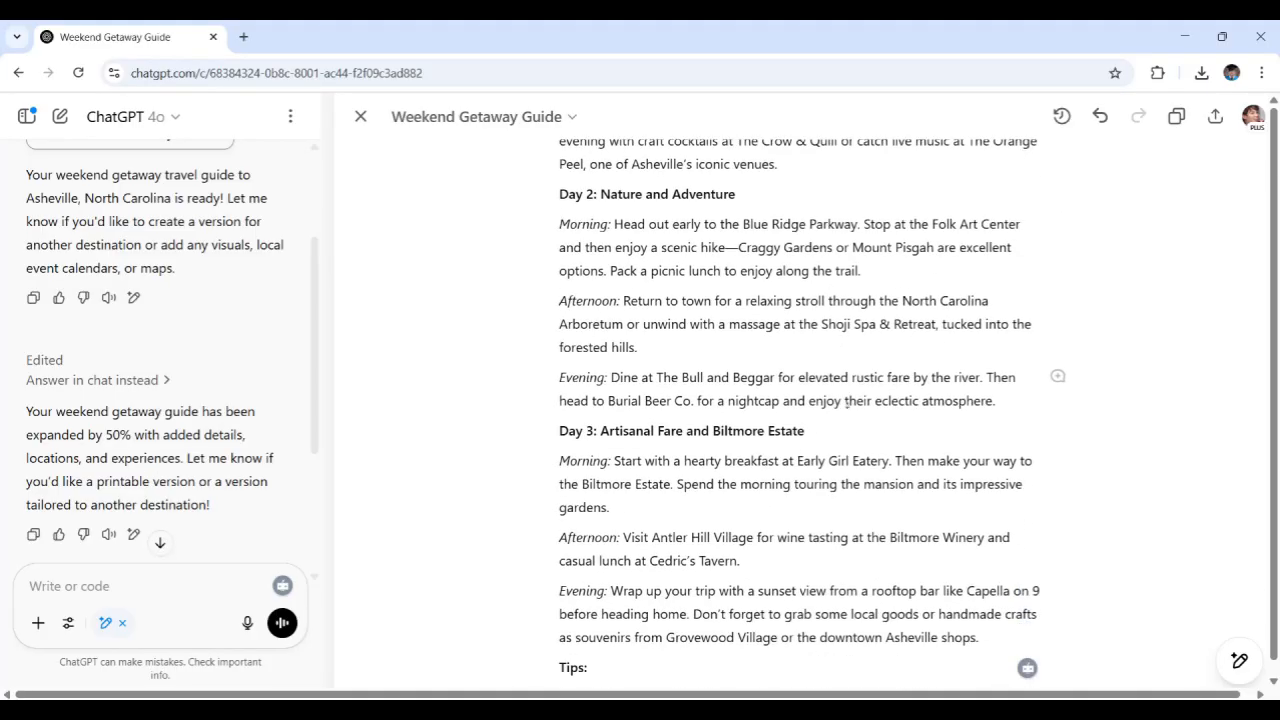
scroll(860, 420, up, 4)
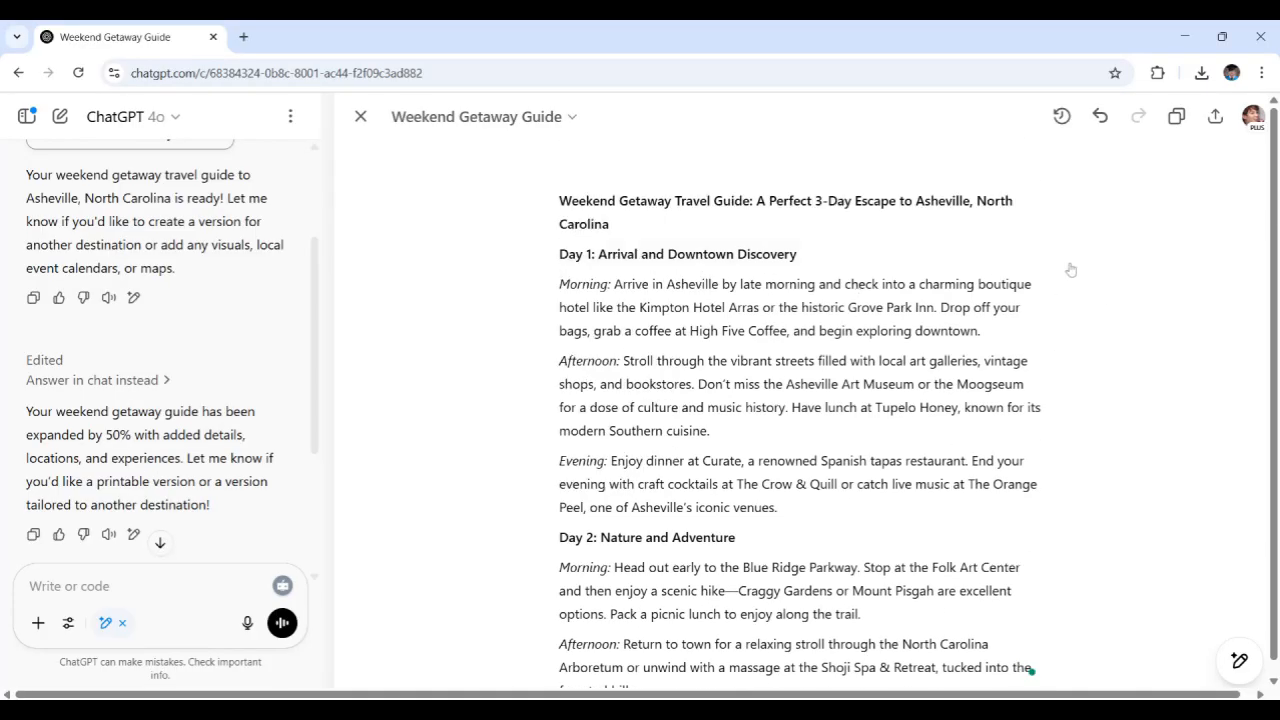
click(1088, 227)
scroll(1106, 401, down, 3)
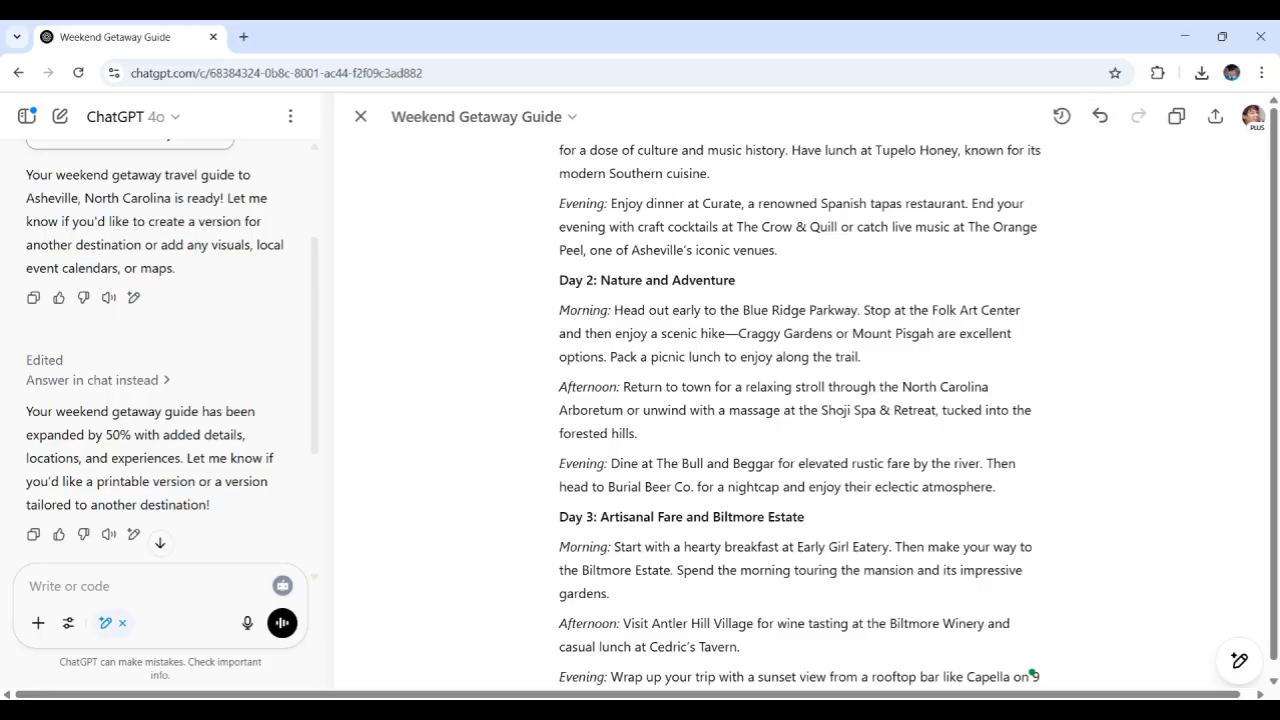
scroll(705, 541, down, 2)
scroll(705, 541, down, 2)
scroll(705, 541, up, 7)
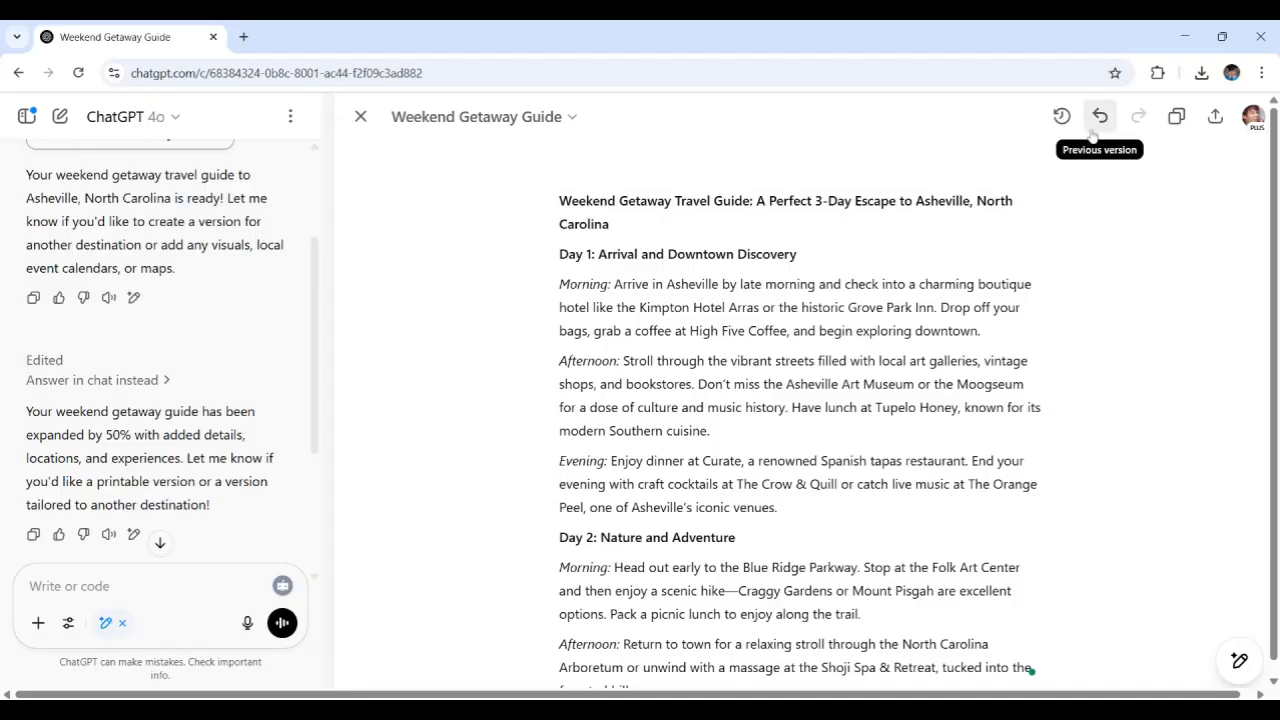
scroll(810, 472, down, 7)
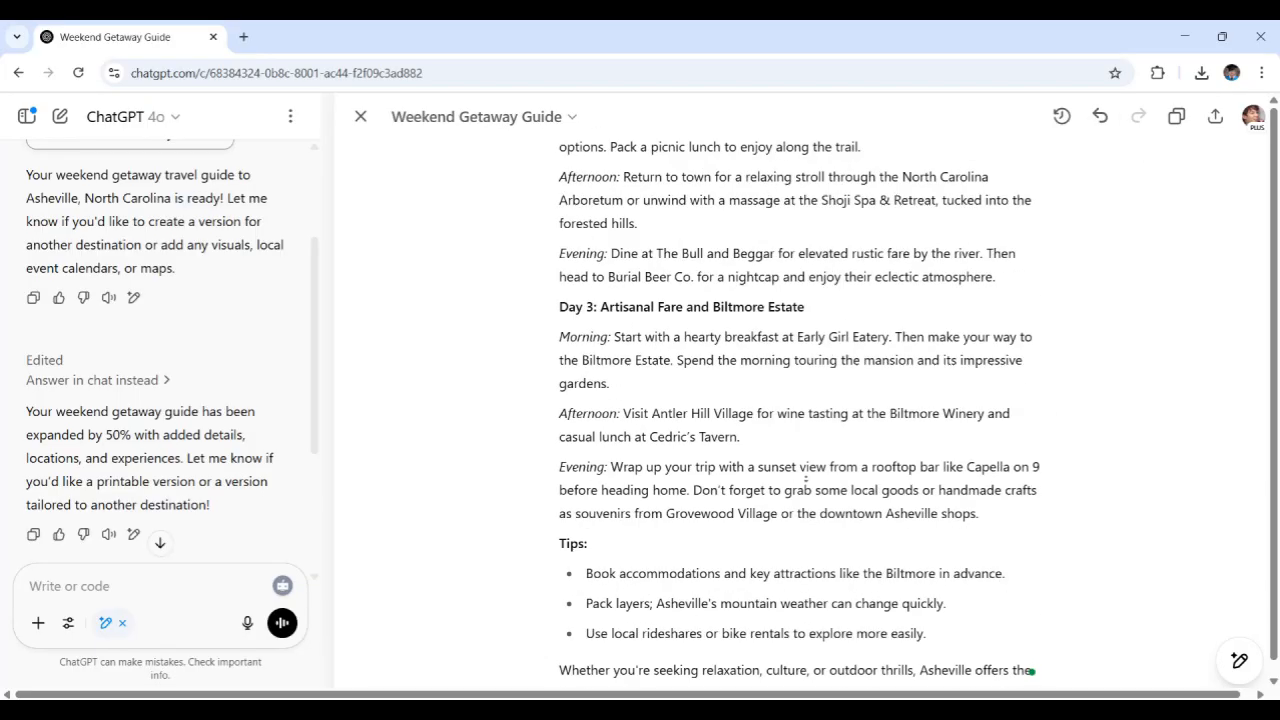
scroll(842, 350, up, 6)
scroll(844, 220, up, 1)
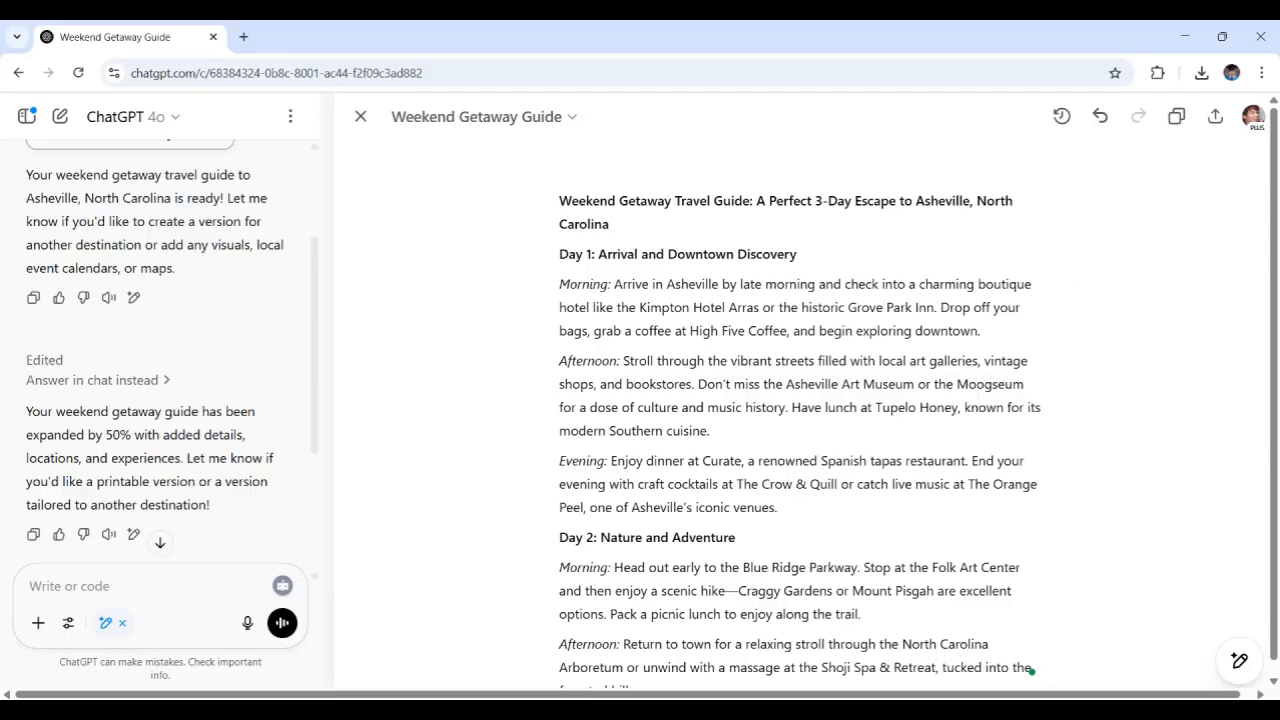
View the expanded version once more, return to the latest version and read through its daily itinerary
click(1103, 118)
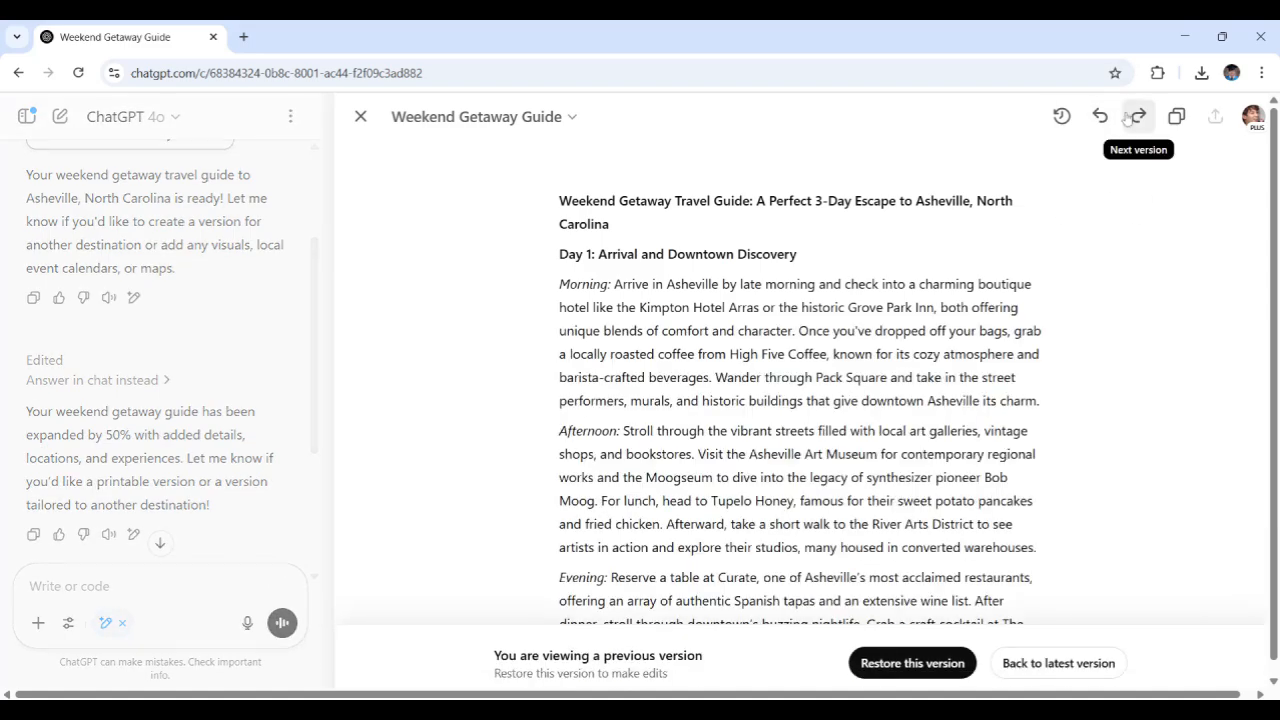
click(1138, 116)
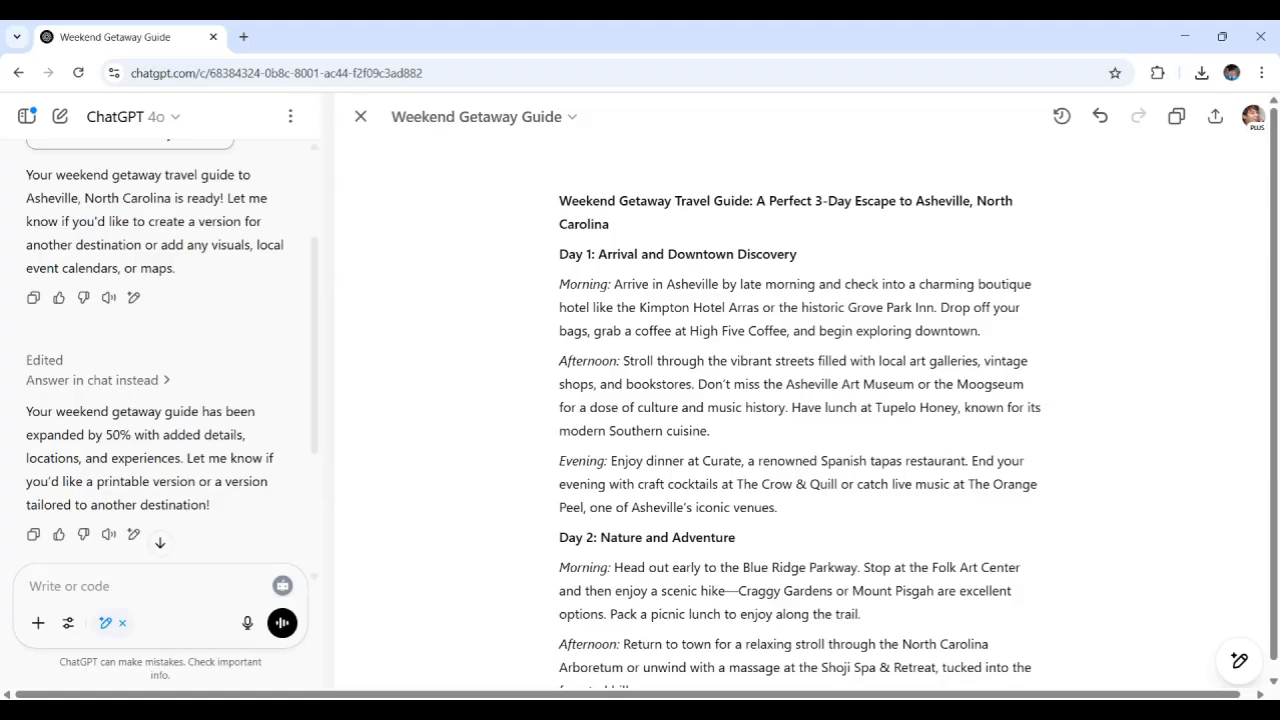
click(1090, 344)
scroll(1060, 360, down, 4)
scroll(853, 392, up, 4)
scroll(753, 268, down, 3)
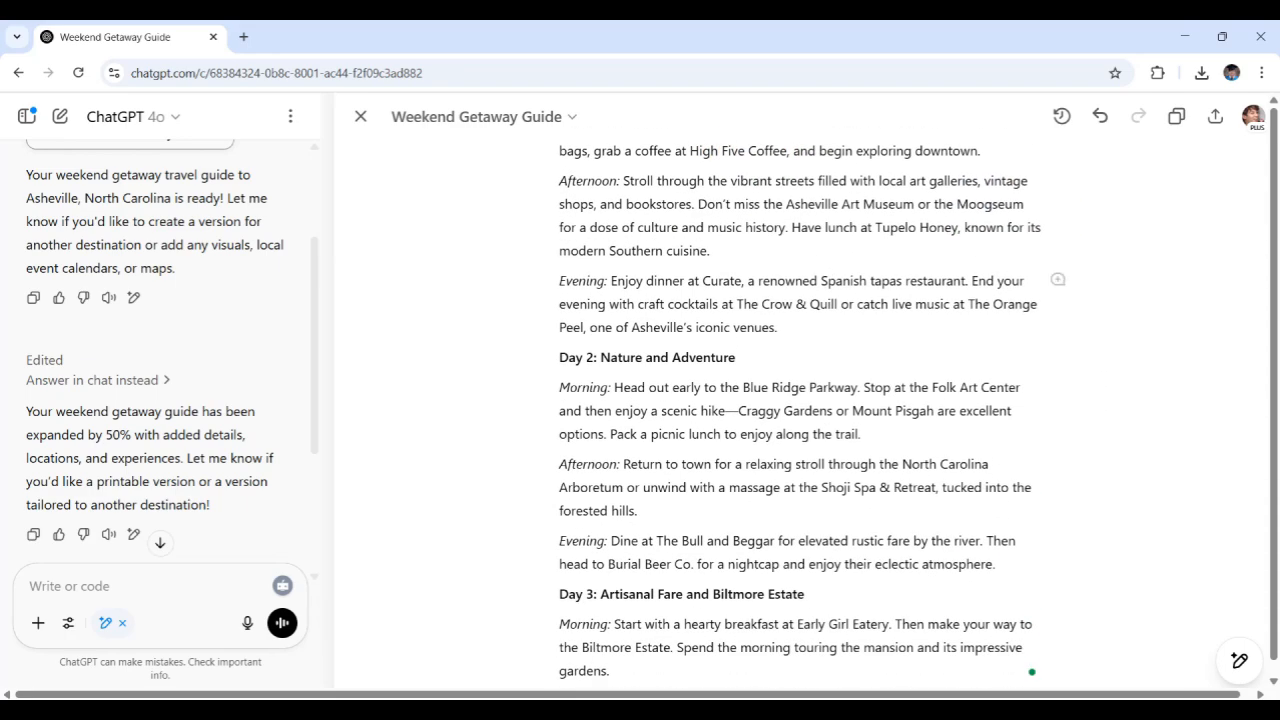
scroll(843, 390, down, 8)
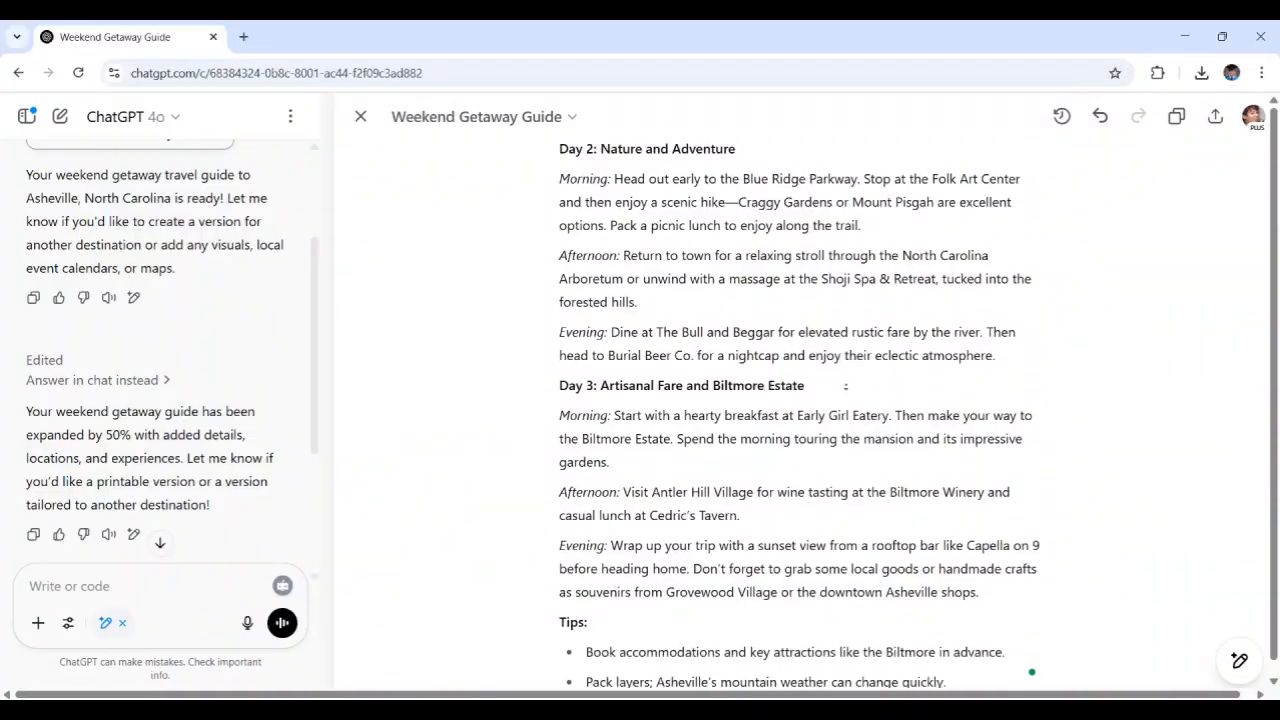
scroll(843, 390, up, 15)
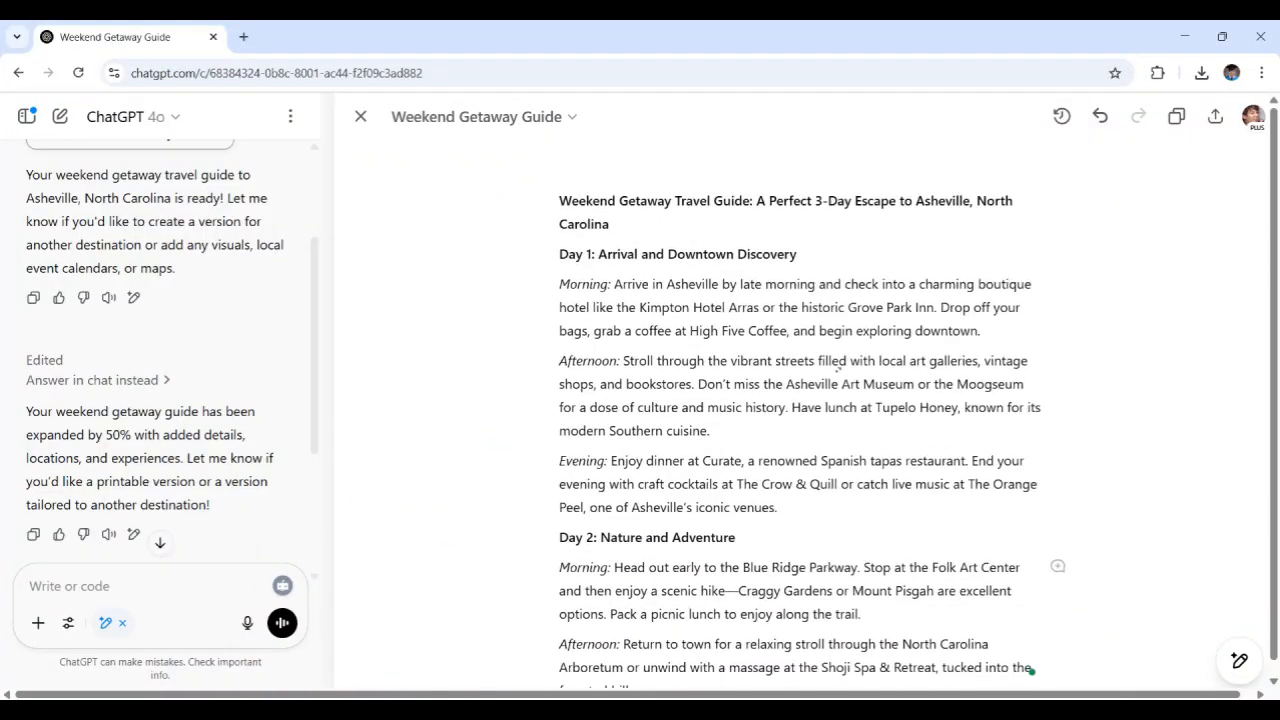